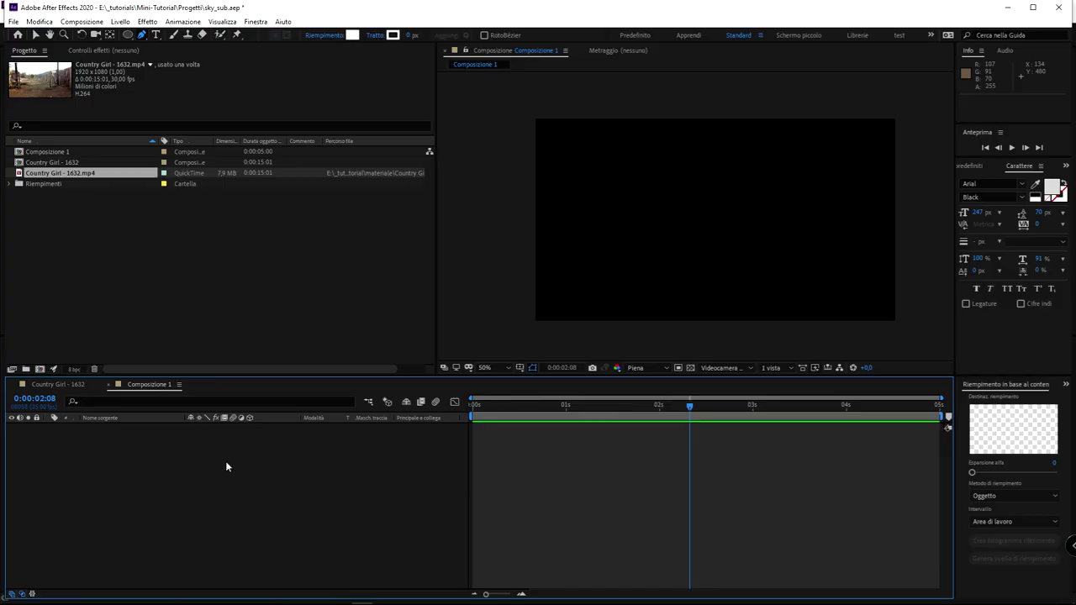
# Step: Add Country Girl - 1632.mp4 to Composizione 1 as a layer and preview all five seconds
pyautogui.click(86, 198)
pyautogui.click(72, 174)
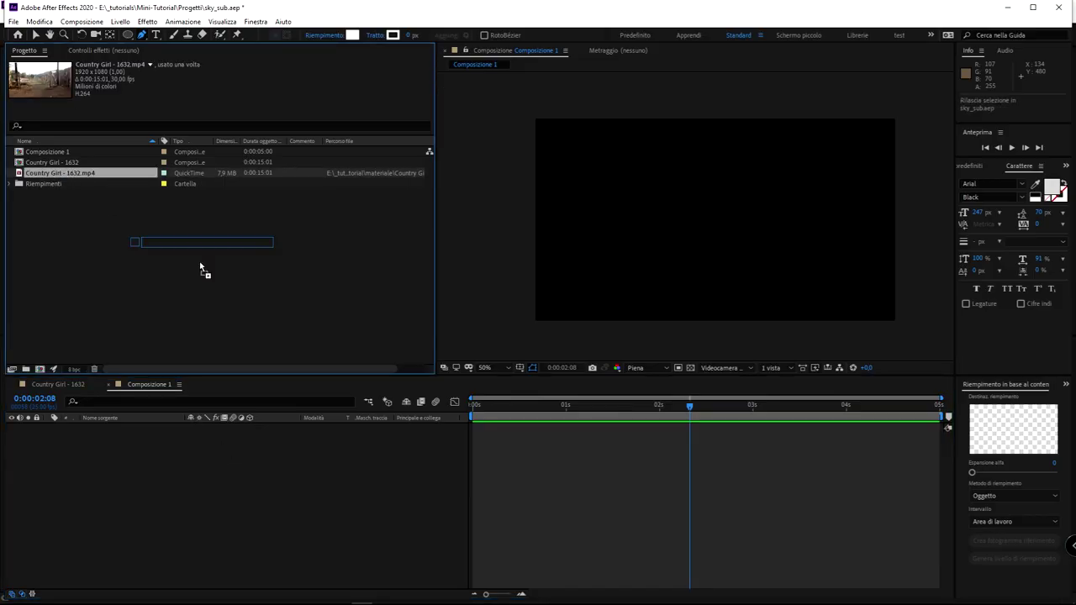
pyautogui.moveTo(71, 175); pyautogui.dragTo(229, 489)
pyautogui.moveTo(512, 404); pyautogui.dragTo(857, 404)
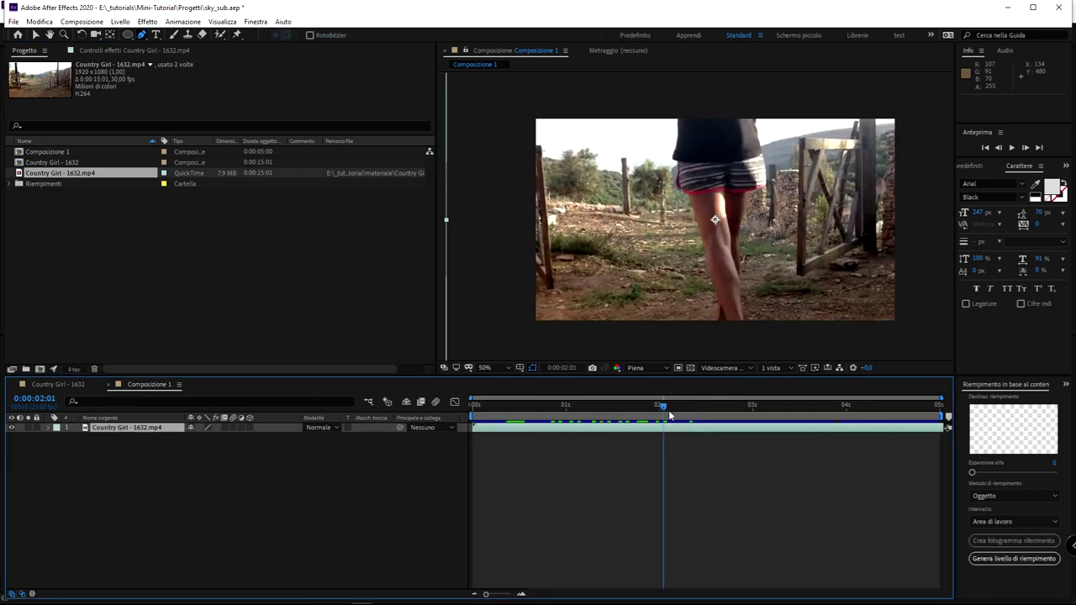
pyautogui.moveTo(740, 404)
pyautogui.mouseDown()
pyautogui.moveTo(606, 404)
pyautogui.moveTo(857, 406)
pyautogui.mouseUp()
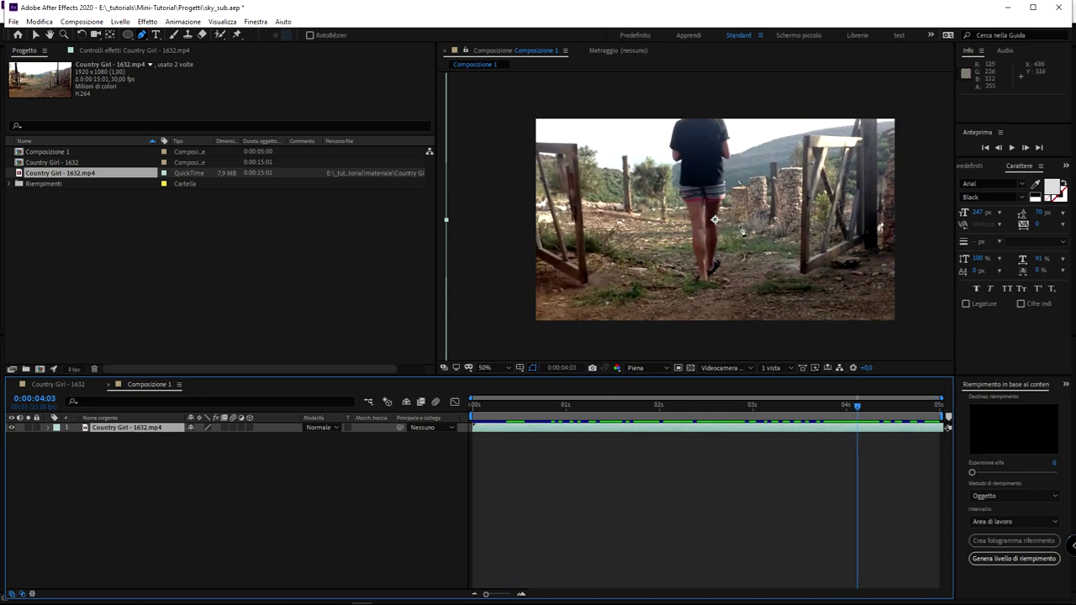
pyautogui.press('space')
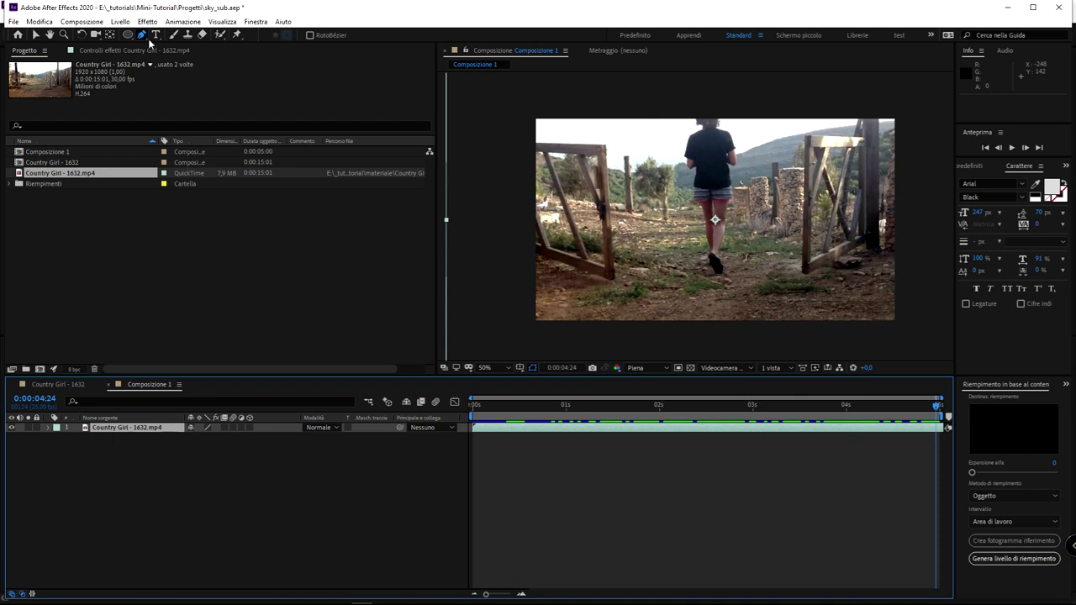
# Step: Start a Pen mask at the girl's feet and place points up along her side
pyautogui.scroll(2, 712, 270)
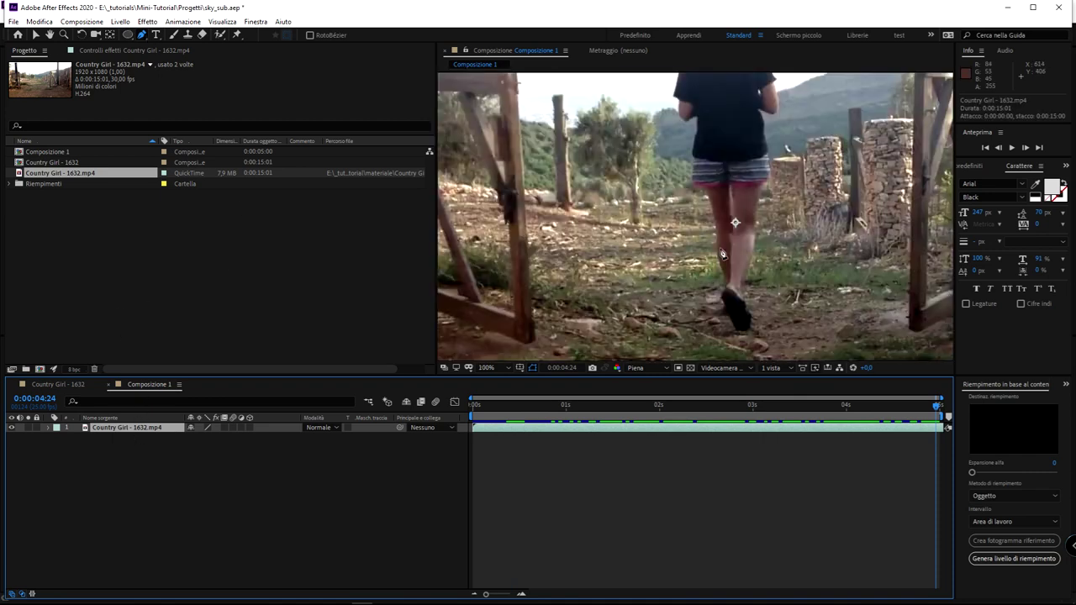
pyautogui.click(691, 236)
pyautogui.click(688, 332)
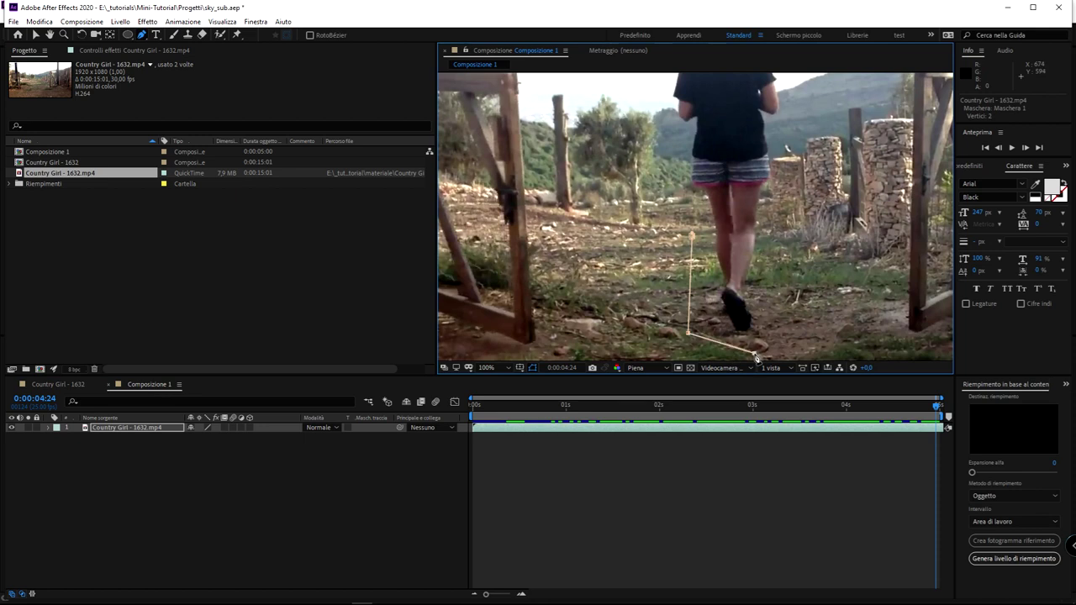
pyautogui.click(783, 317)
pyautogui.moveTo(796, 255); pyautogui.dragTo(780, 324)
pyautogui.click(784, 291)
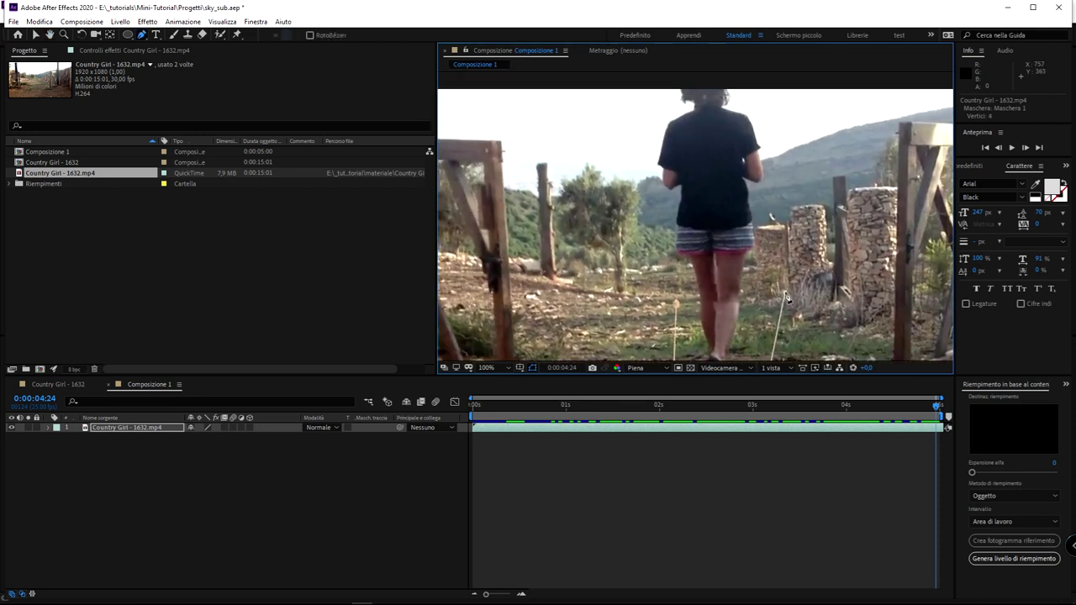
pyautogui.click(772, 219)
pyautogui.click(780, 160)
# Step: Continue the mask over her head and down her other side, closing it on the first point
pyautogui.scroll(4, 737, 99)
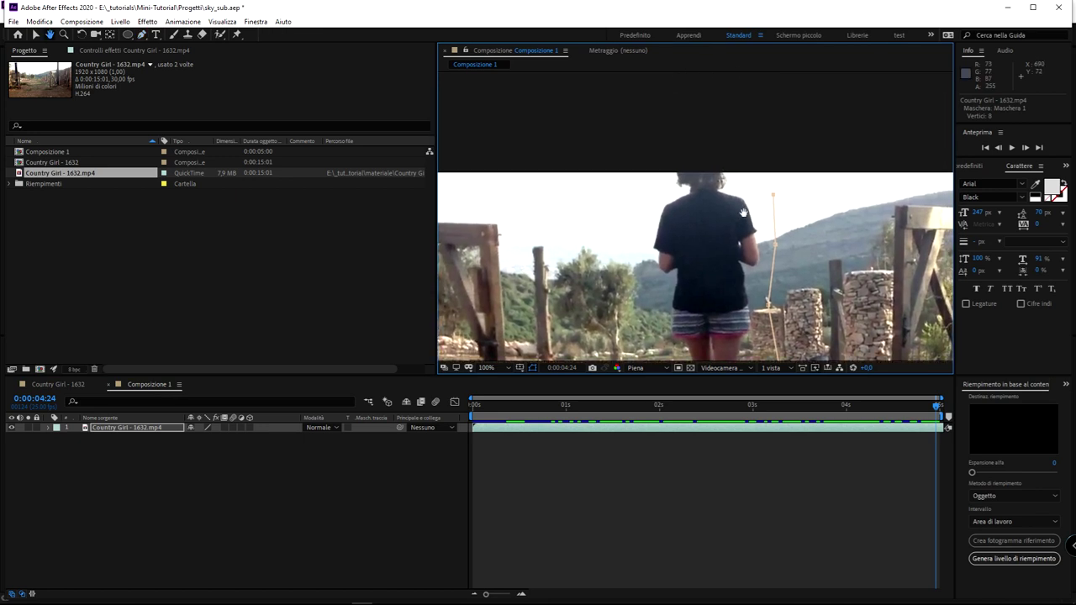
pyautogui.click(640, 152)
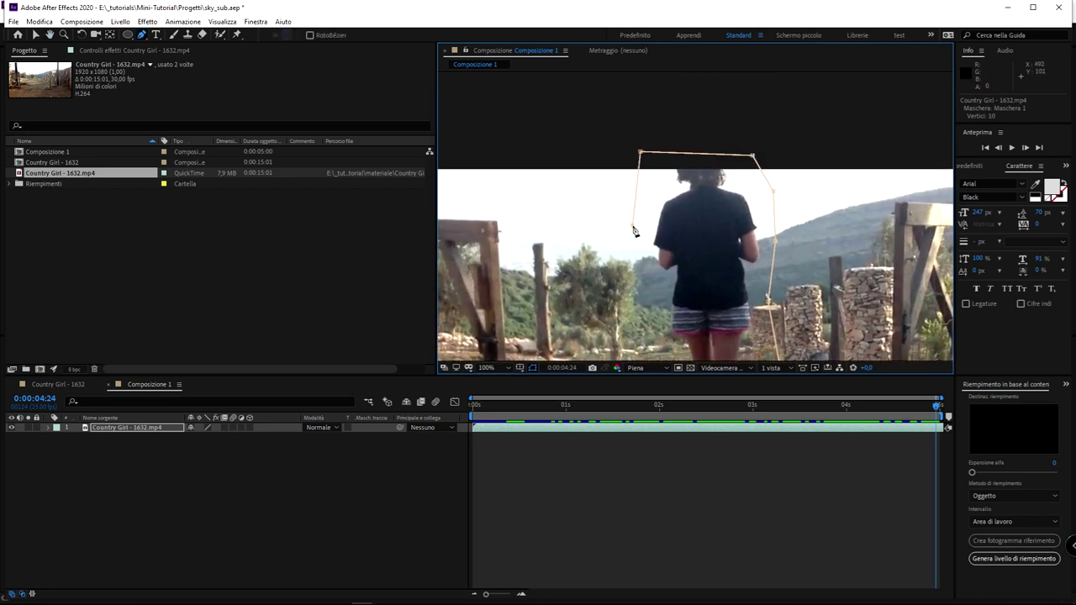
pyautogui.click(656, 311)
pyautogui.scroll(-8, 664, 252)
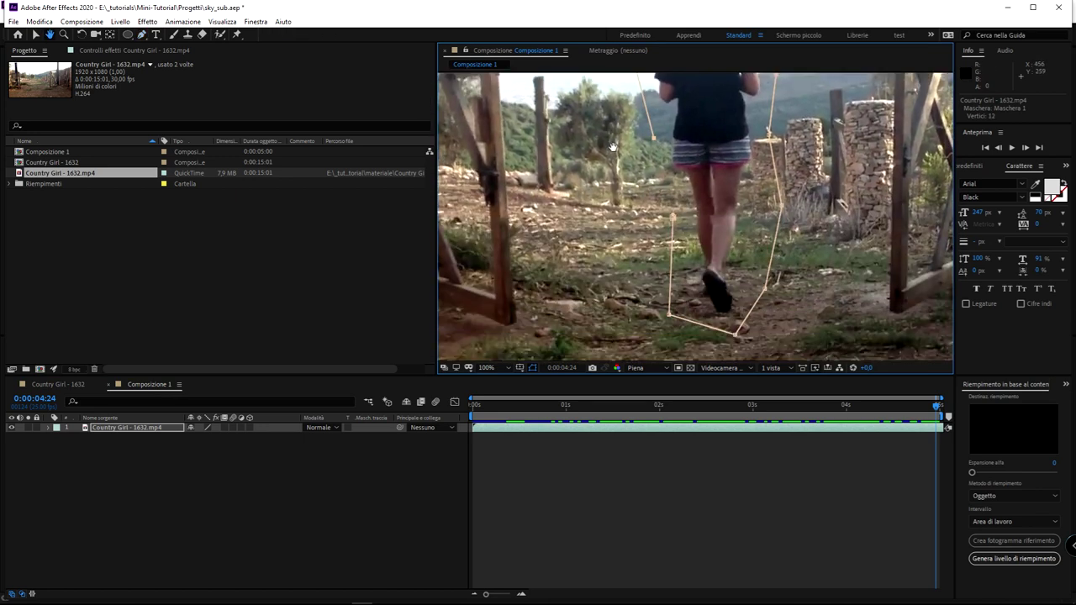
pyautogui.click(675, 219)
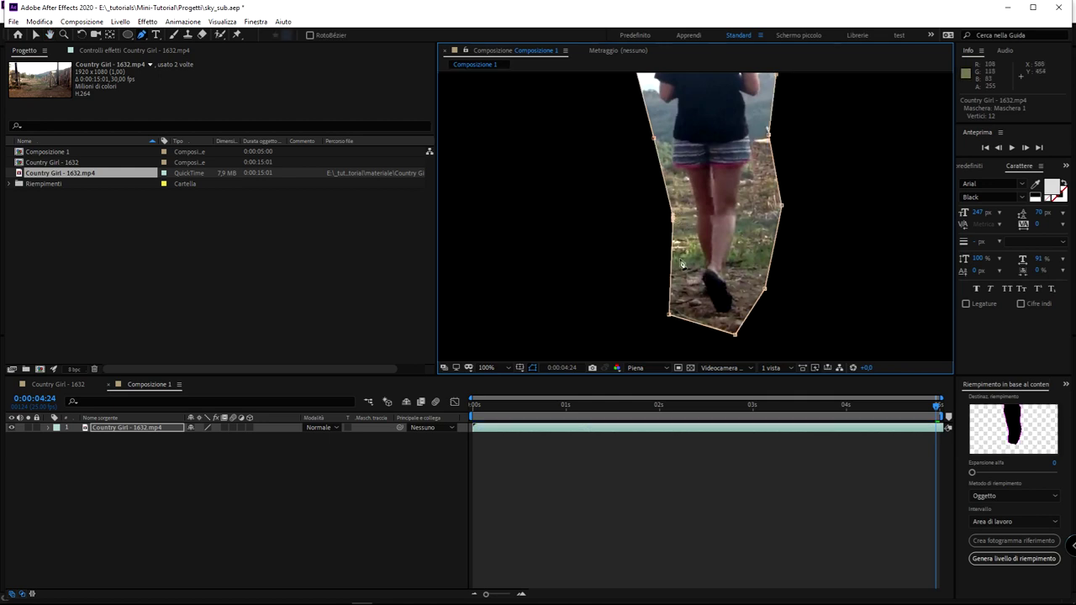
pyautogui.press(',')
pyautogui.press(',')
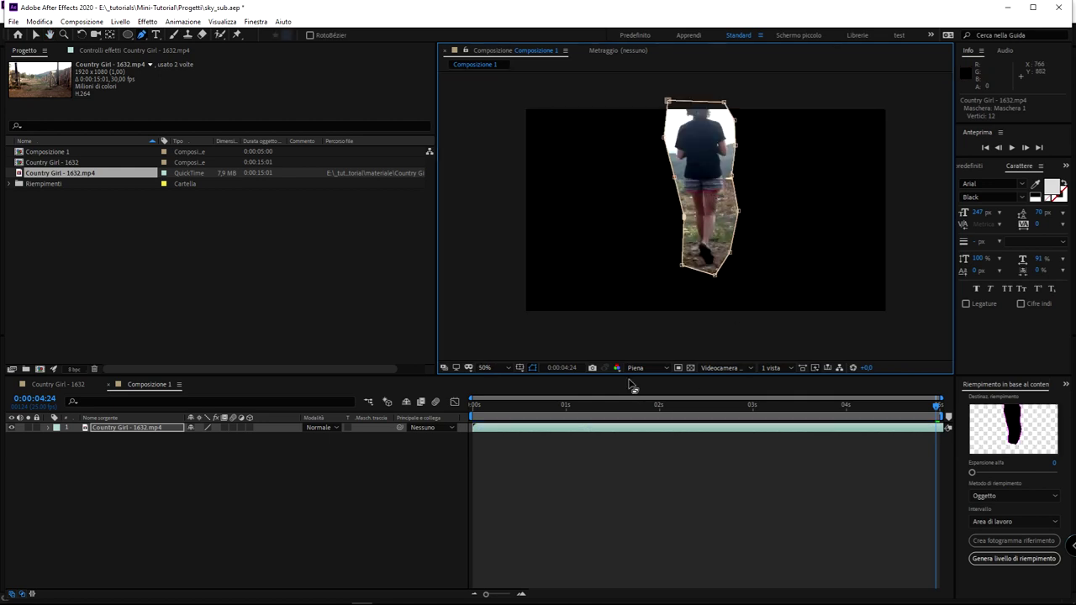
# Step: Reveal Maschera 1 on the Country Girl layer and keyframe its Tracciato maschera at 0:00:04:24
pyautogui.click(123, 426)
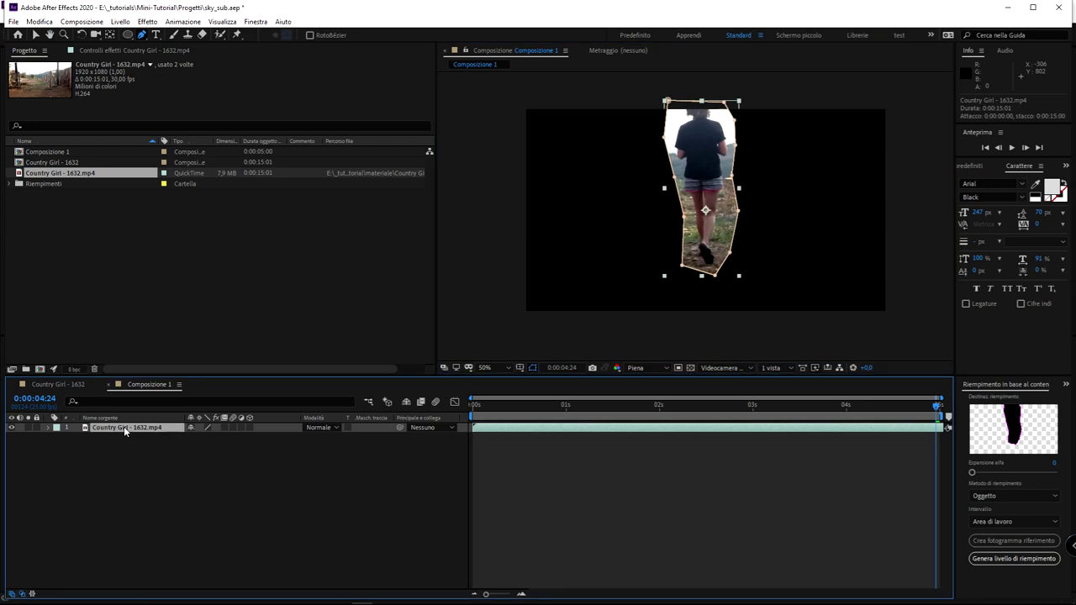
pyautogui.press('m')
pyautogui.press('m')
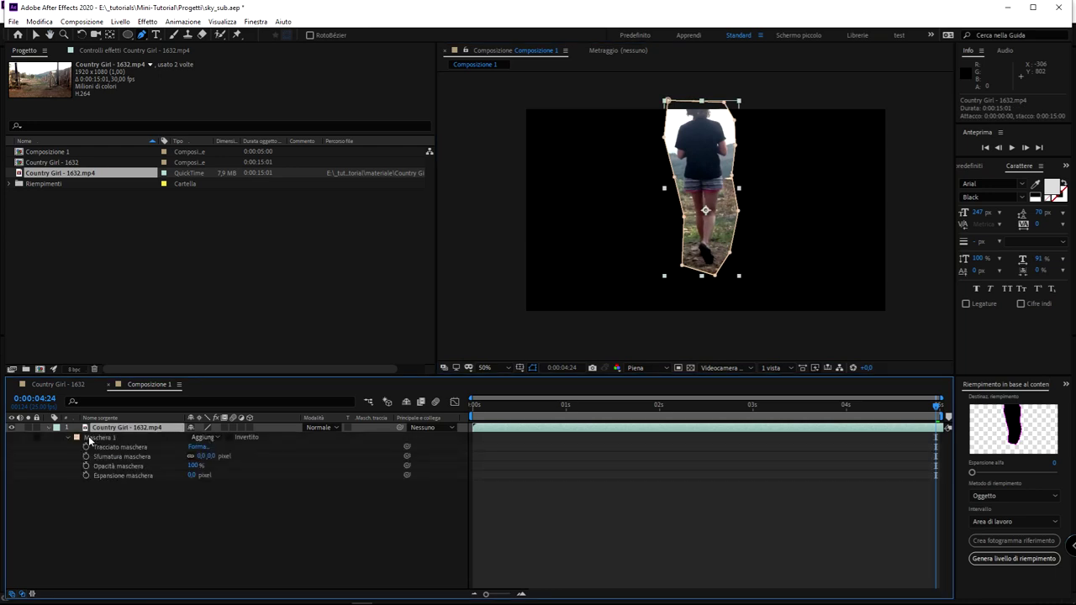
pyautogui.click(101, 451)
pyautogui.click(87, 447)
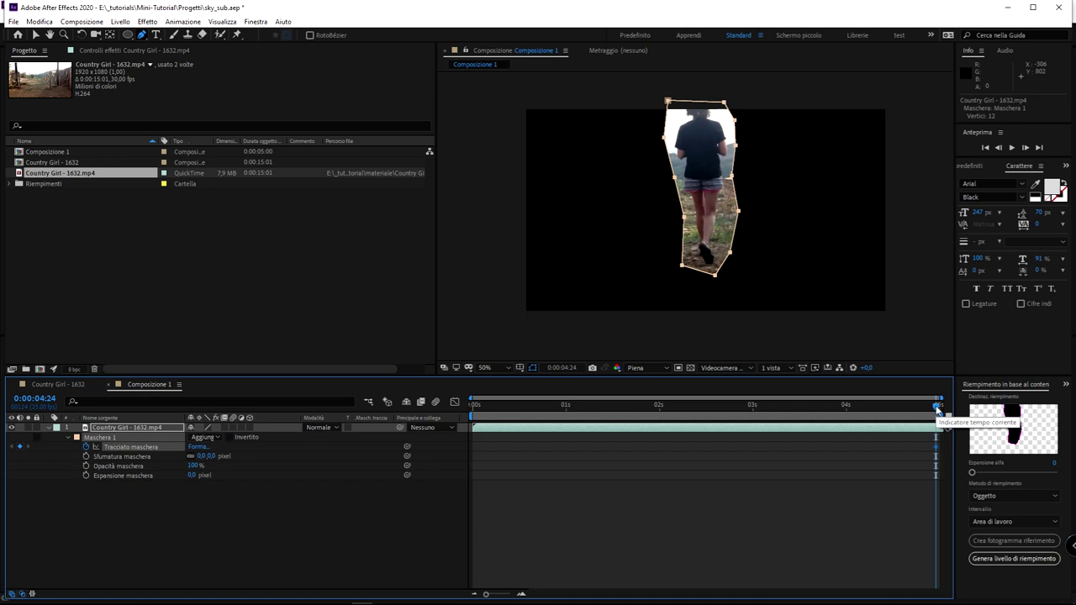
# Step: At 0:00:04:08, reshape the mask points so Maschera 1 fits the girl's foot and sides
pyautogui.press('pageup')
pyautogui.press('pageup')
pyautogui.press('pageup')
pyautogui.click(683, 272)
pyautogui.moveTo(683, 272); pyautogui.dragTo(666, 283)
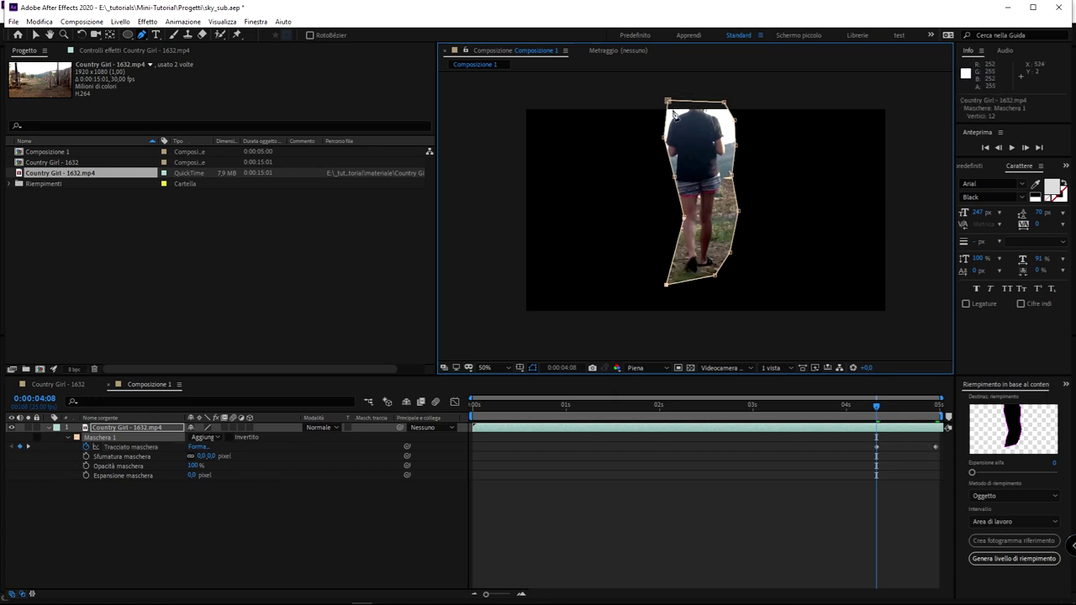
pyautogui.moveTo(665, 142); pyautogui.dragTo(652, 139)
pyautogui.moveTo(674, 177); pyautogui.dragTo(660, 177)
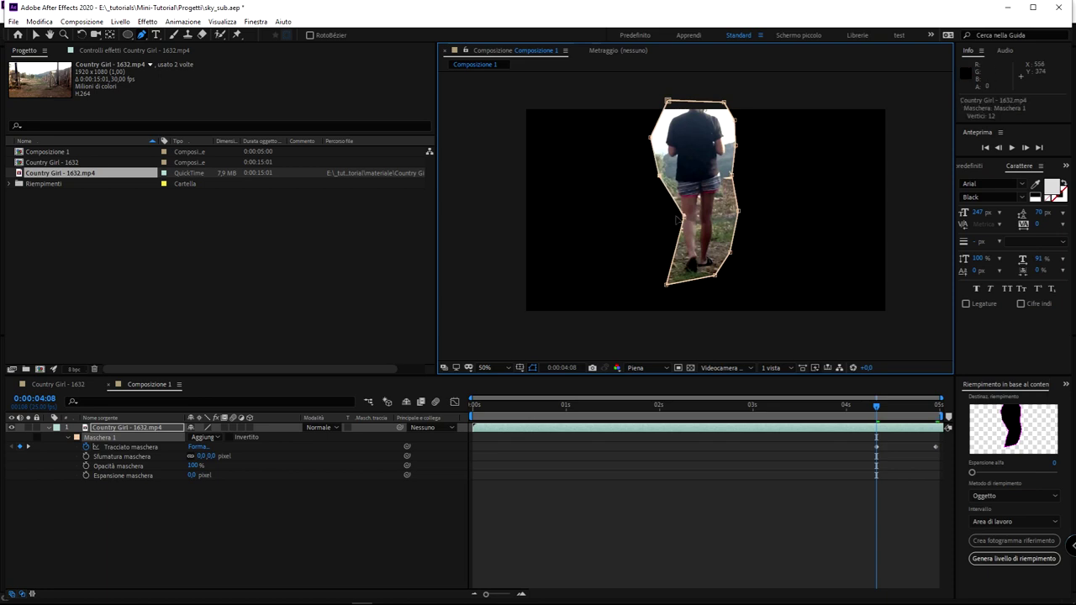
pyautogui.moveTo(677, 218); pyautogui.dragTo(667, 216)
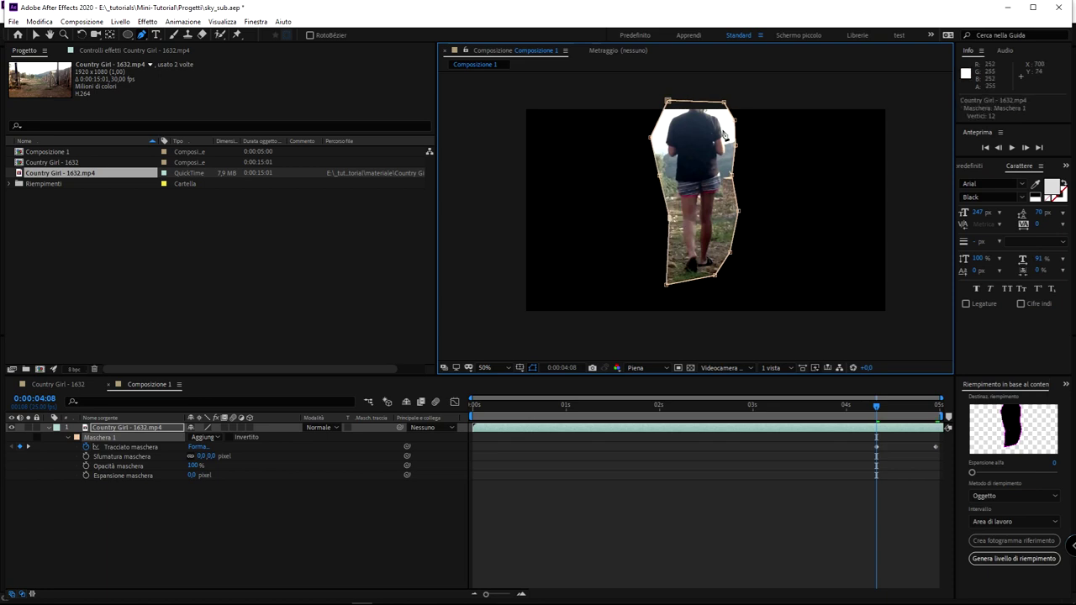
pyautogui.moveTo(739, 211); pyautogui.dragTo(728, 211)
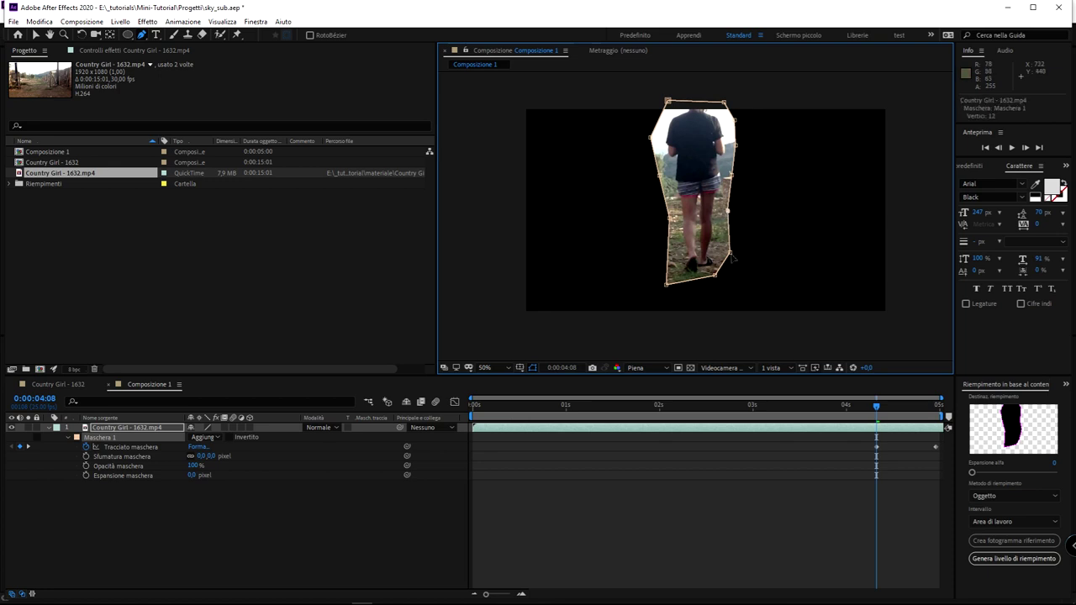
pyautogui.moveTo(731, 254); pyautogui.dragTo(726, 277)
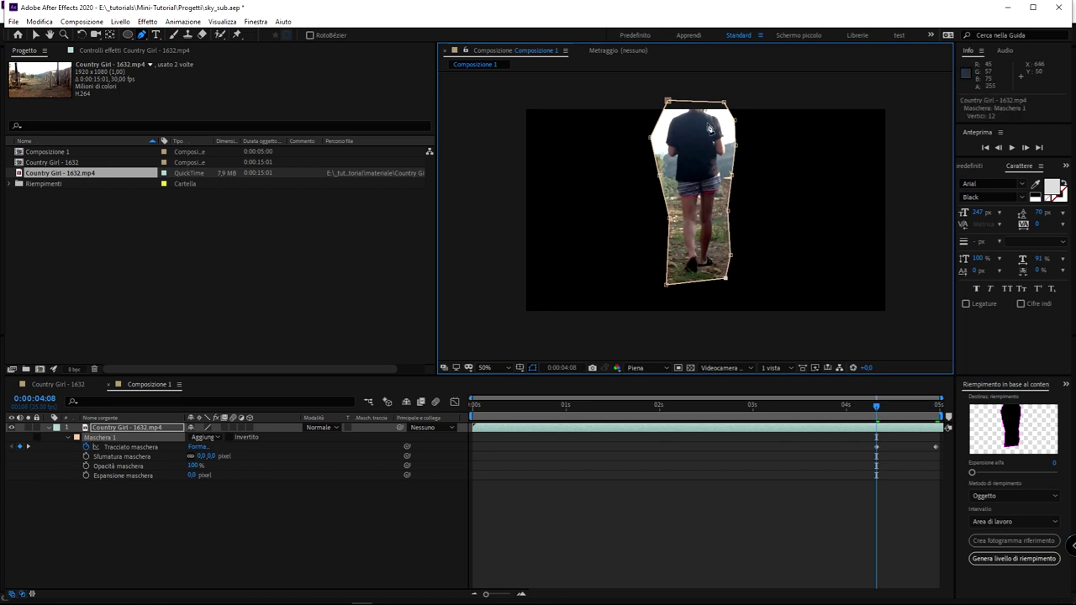
# Step: At 0:00:04:00, adjust the mask's bottom-right and top corners, then scrub to check the fit
pyautogui.moveTo(874, 410); pyautogui.dragTo(844, 409)
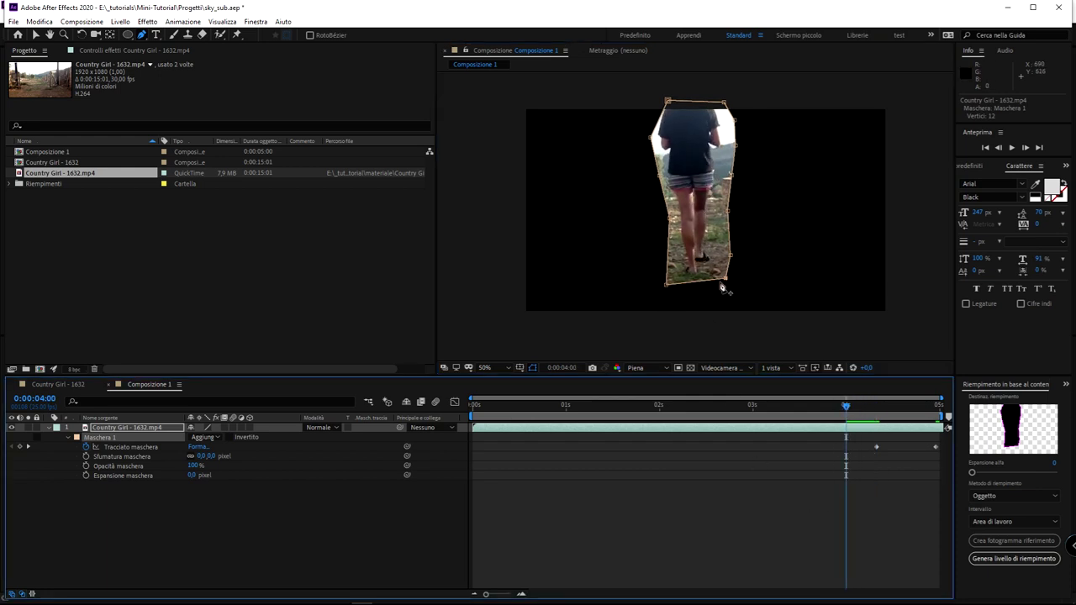
pyautogui.moveTo(723, 283); pyautogui.dragTo(713, 284)
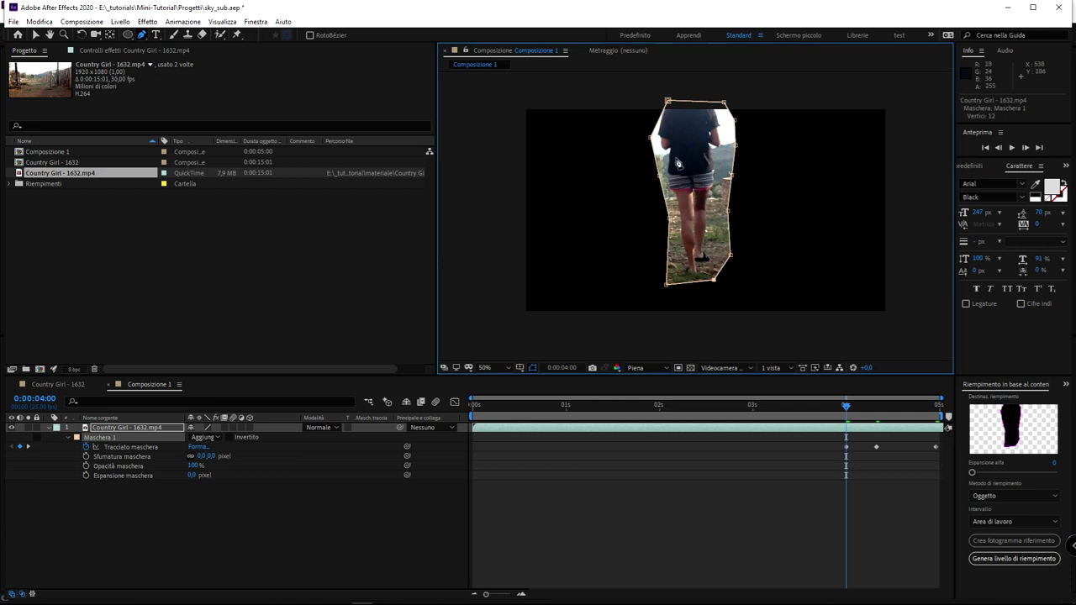
pyautogui.moveTo(668, 102); pyautogui.dragTo(650, 103)
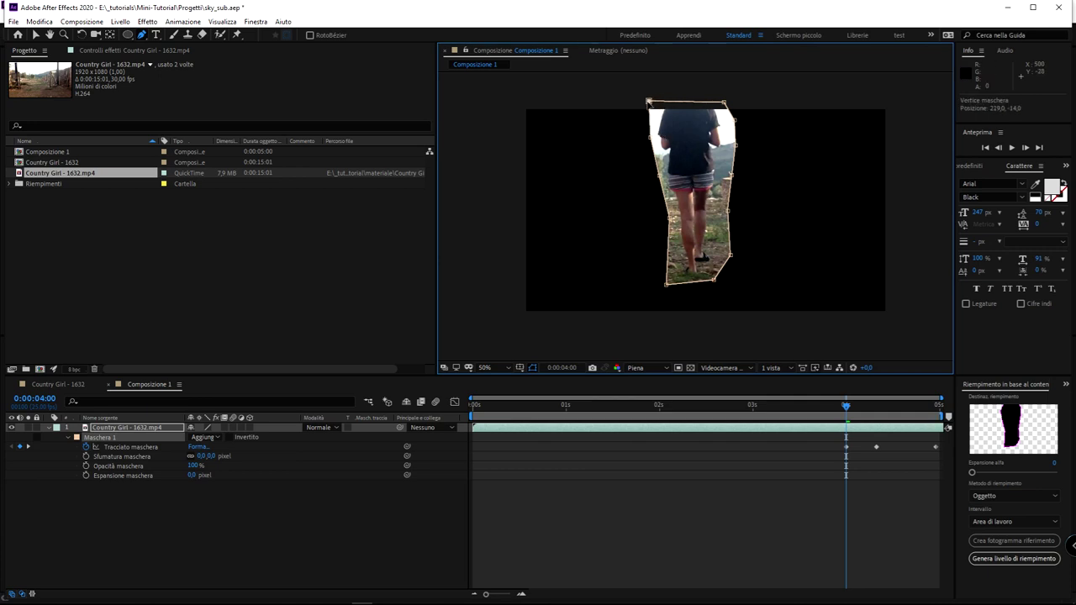
pyautogui.moveTo(723, 104); pyautogui.dragTo(715, 99)
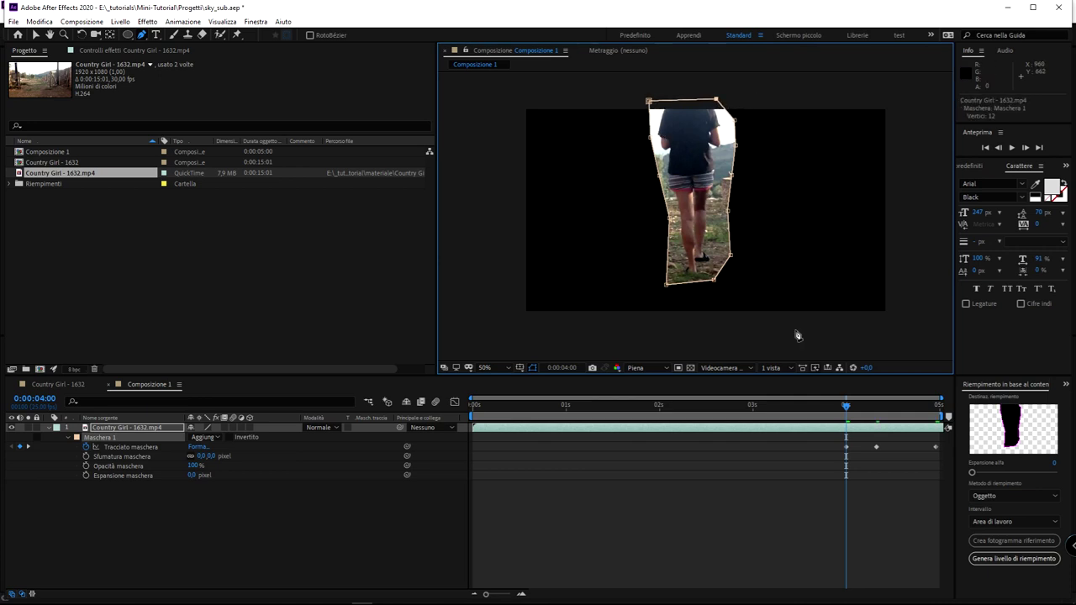
pyautogui.moveTo(850, 408)
pyautogui.mouseDown()
pyautogui.moveTo(884, 412)
pyautogui.moveTo(845, 415)
pyautogui.moveTo(873, 407)
pyautogui.mouseUp()
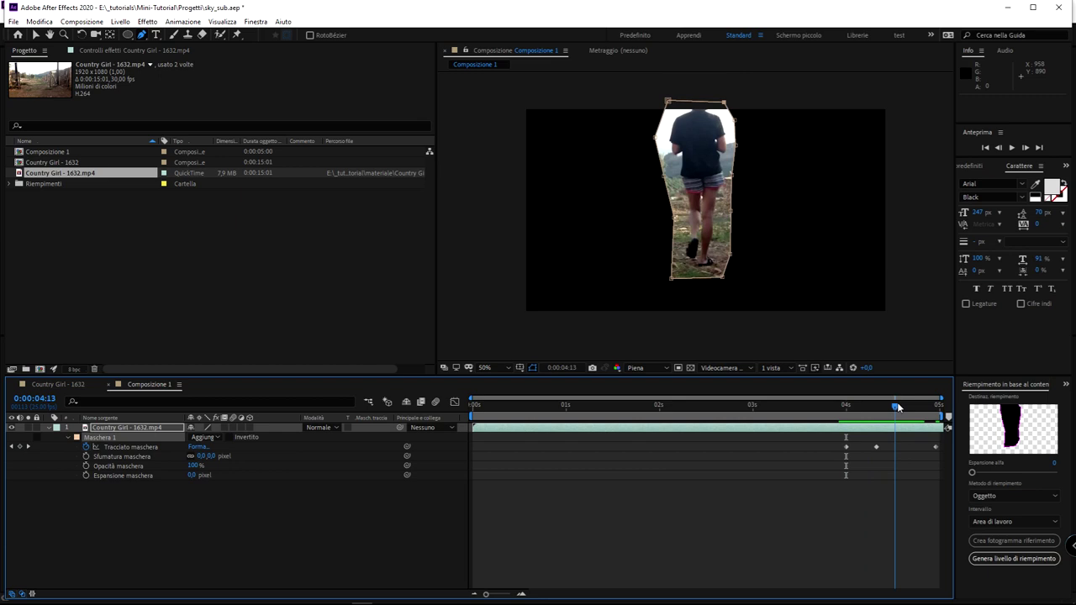
pyautogui.moveTo(870, 404); pyautogui.dragTo(887, 406)
# Step: Switch to the Country Girl - 1632 composition and hide the Riempimento fill layer
pyautogui.click(69, 385)
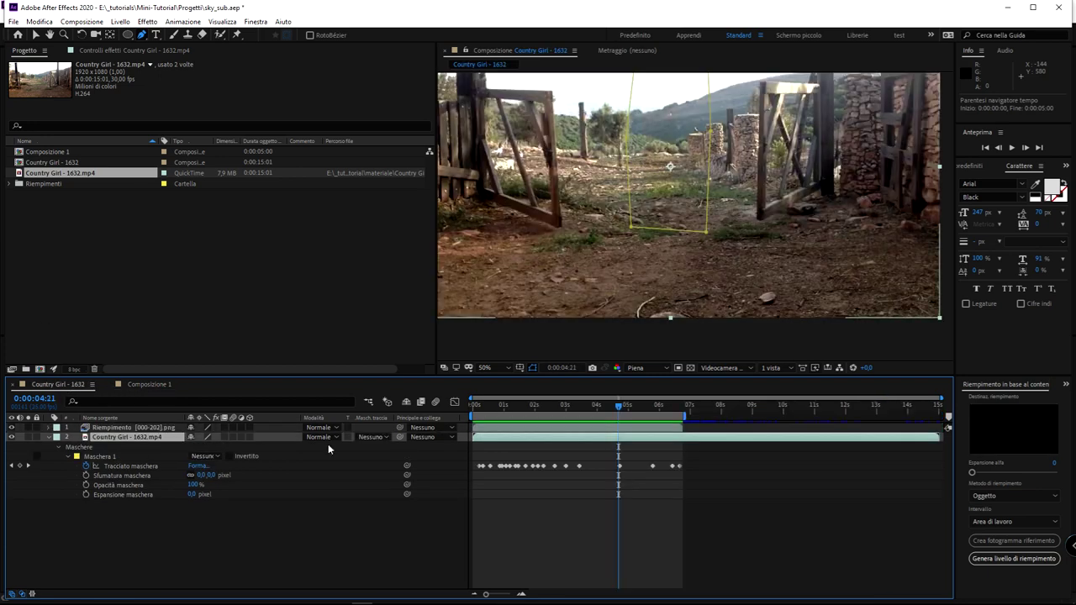
pyautogui.click(313, 535)
pyautogui.click(11, 428)
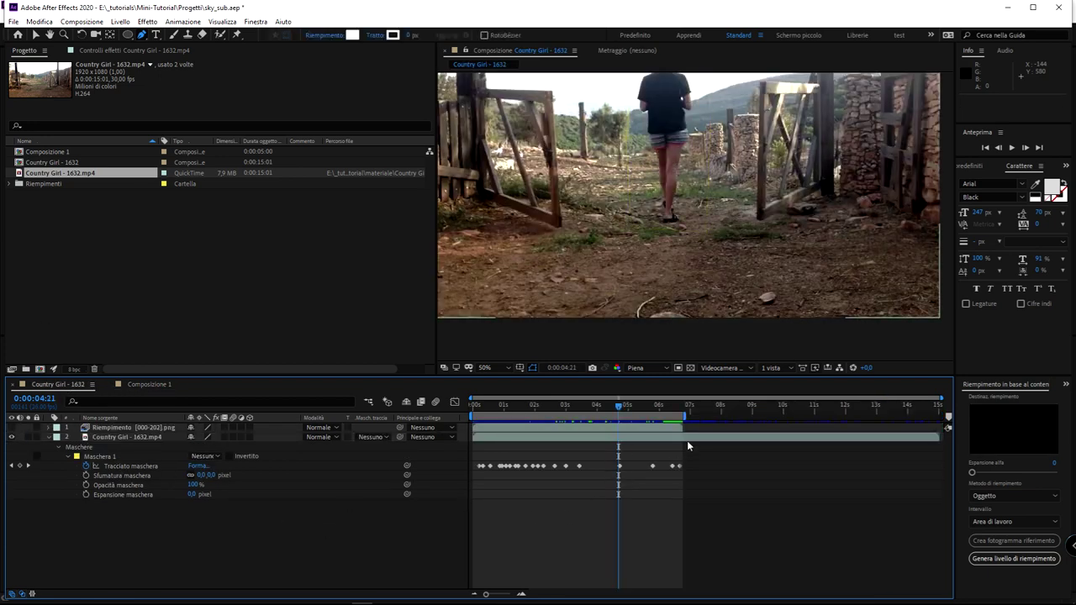
# Step: Set Maschera 1 mode to Sottrai and scrub to confirm the black hole tracks the girl
pyautogui.click(205, 455)
pyautogui.moveTo(628, 404); pyautogui.dragTo(518, 407)
pyautogui.click(252, 493)
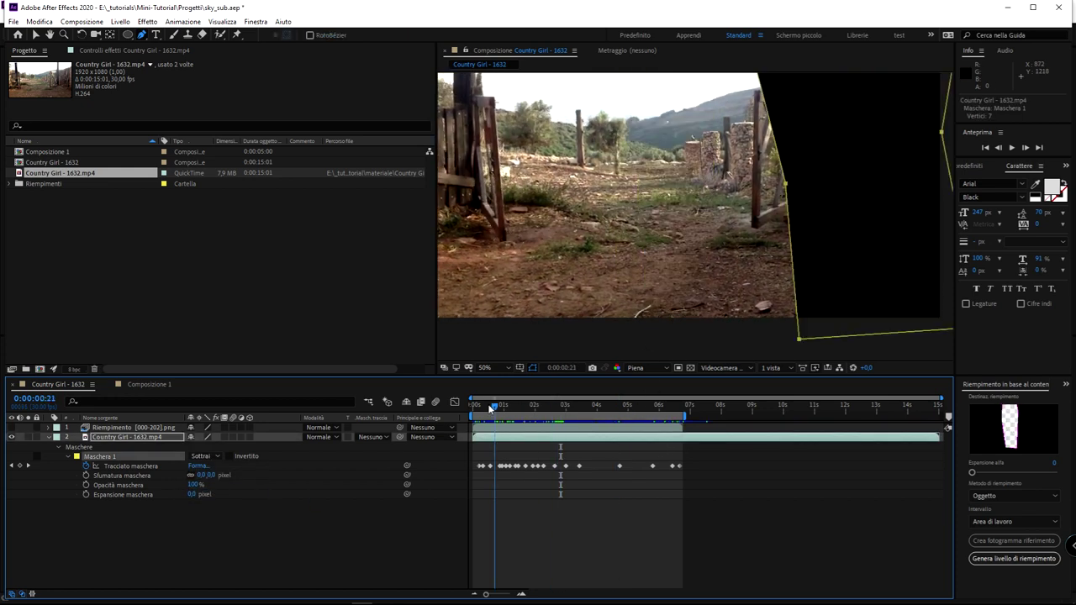
pyautogui.click(210, 457)
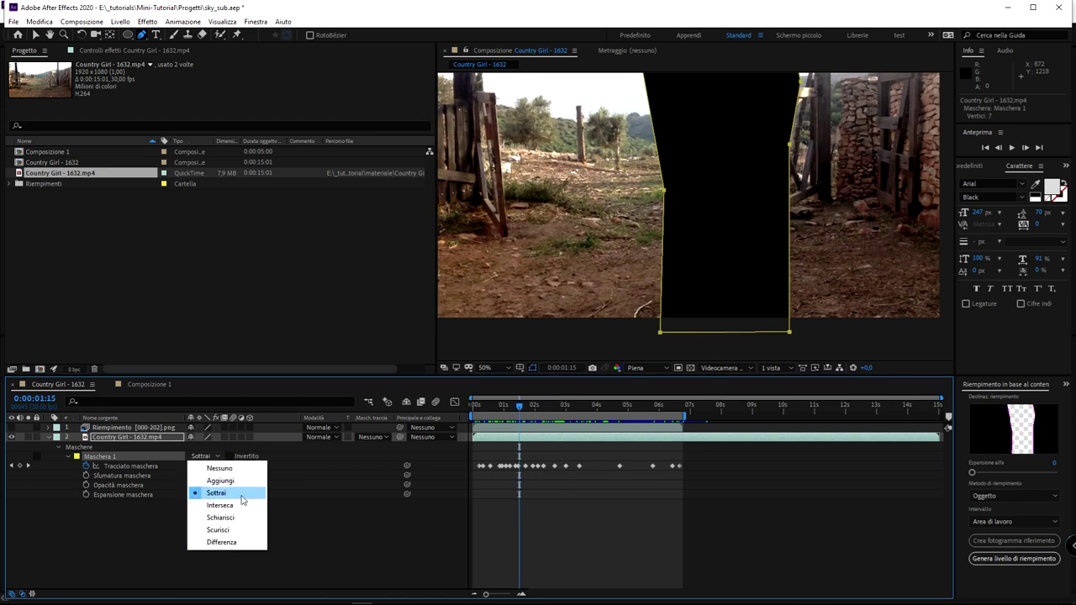
pyautogui.click(107, 438)
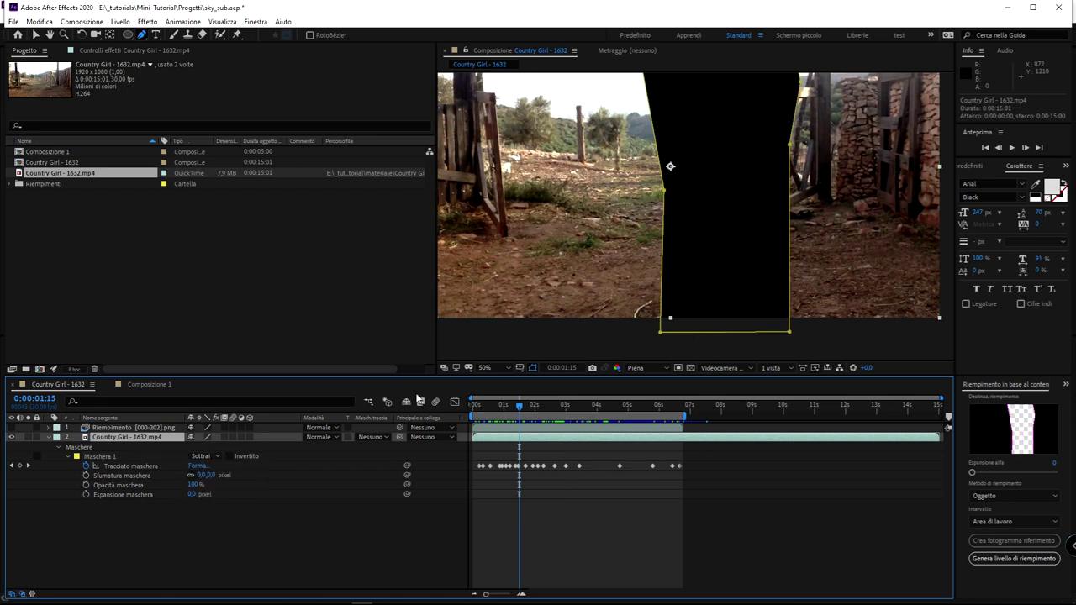
pyautogui.moveTo(510, 408)
pyautogui.mouseDown()
pyautogui.moveTo(729, 424)
pyautogui.moveTo(482, 415)
pyautogui.moveTo(645, 422)
pyautogui.moveTo(504, 420)
pyautogui.moveTo(575, 422)
pyautogui.moveTo(513, 425)
pyautogui.moveTo(564, 427)
pyautogui.moveTo(521, 432)
pyautogui.moveTo(613, 435)
pyautogui.moveTo(561, 431)
pyautogui.mouseUp()
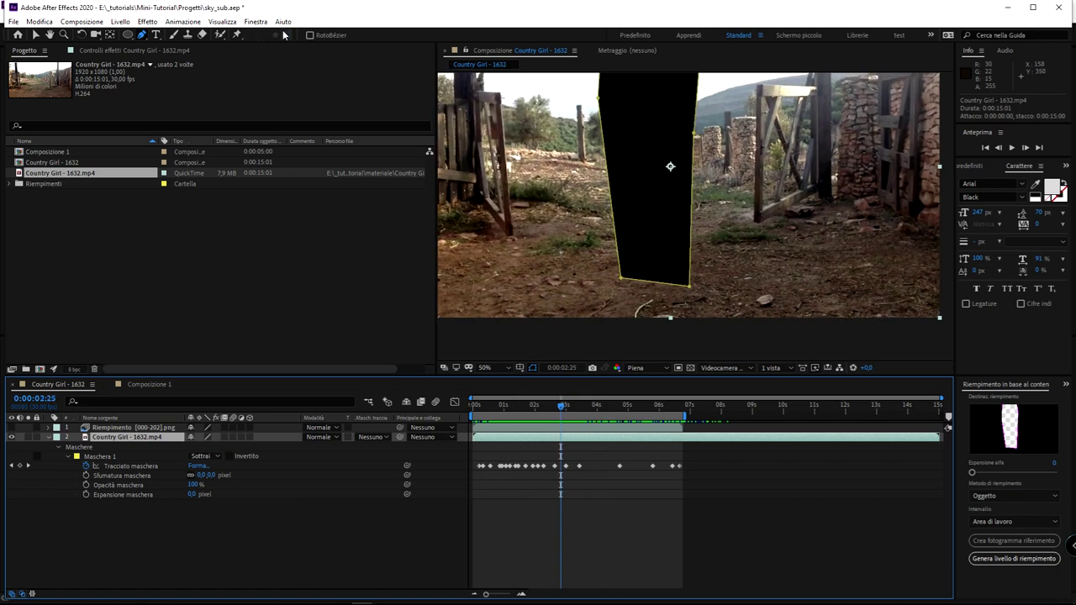
pyautogui.click(256, 22)
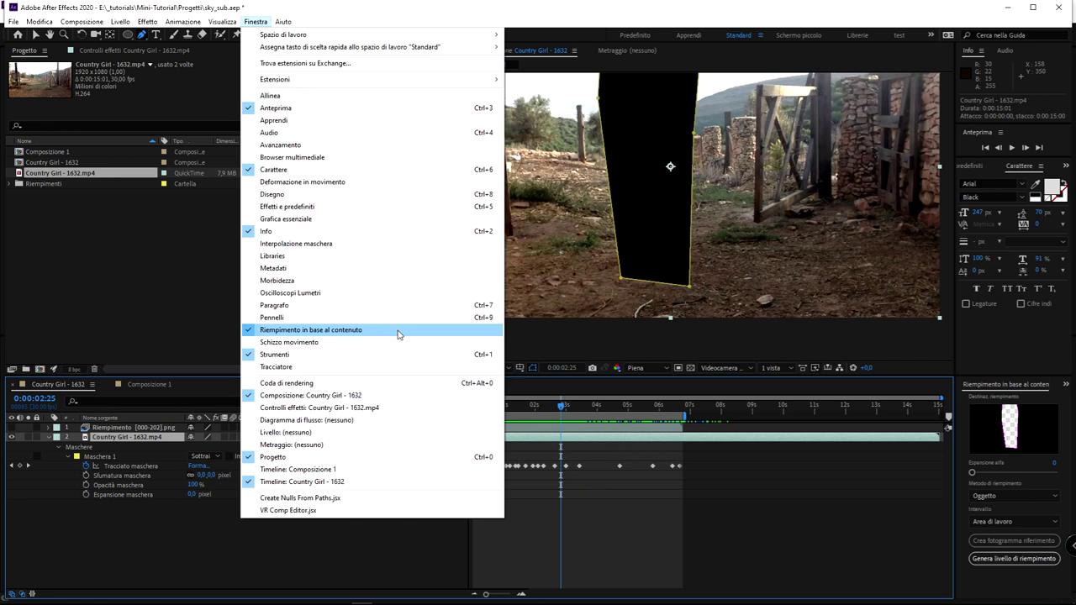
pyautogui.click(1054, 354)
pyautogui.click(1018, 397)
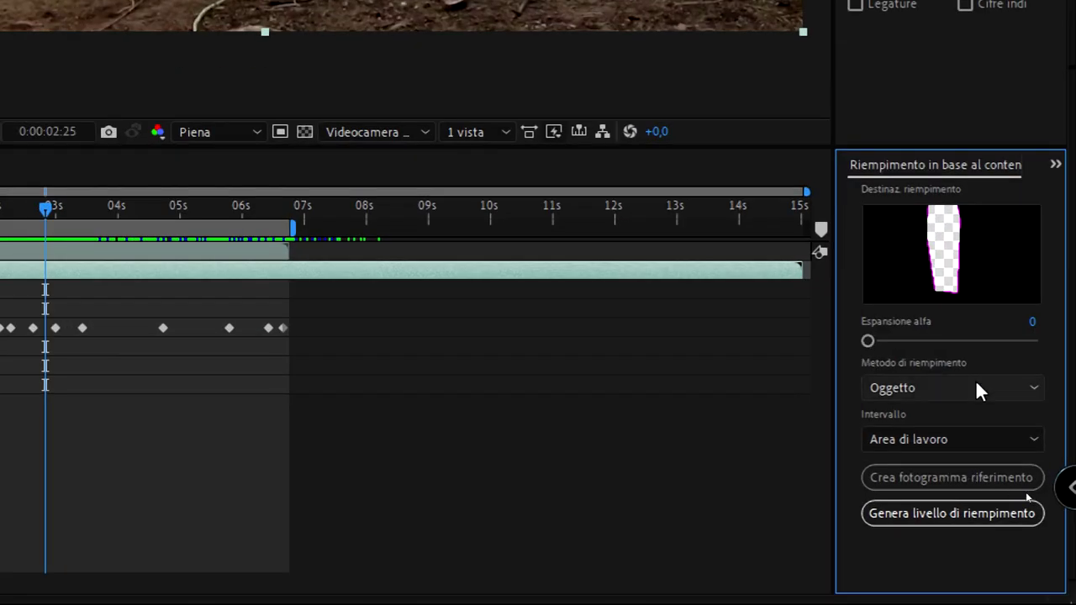
pyautogui.click(977, 387)
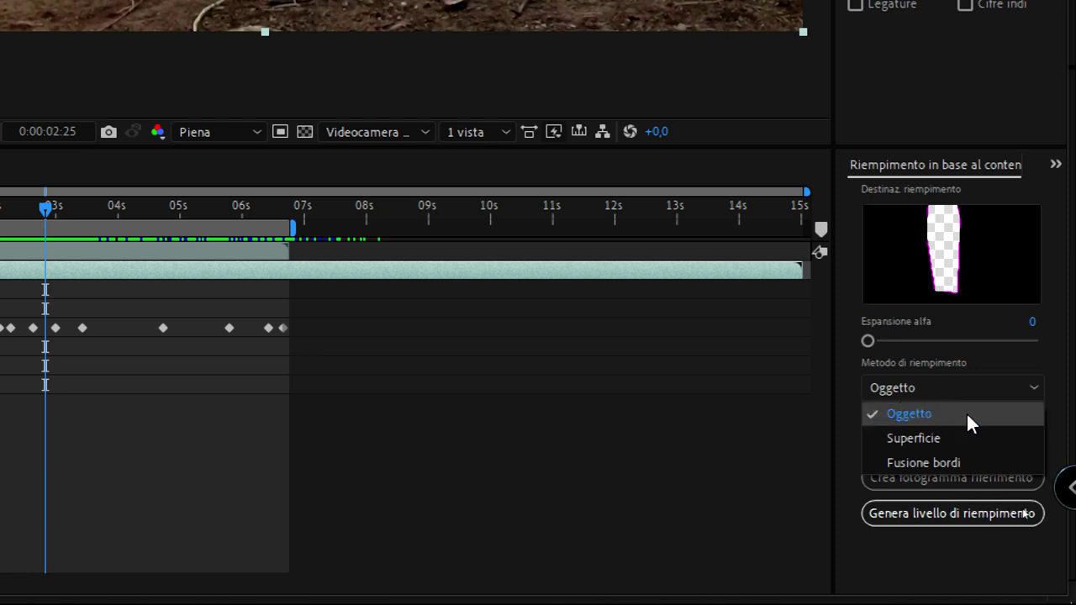
pyautogui.click(938, 416)
pyautogui.click(949, 439)
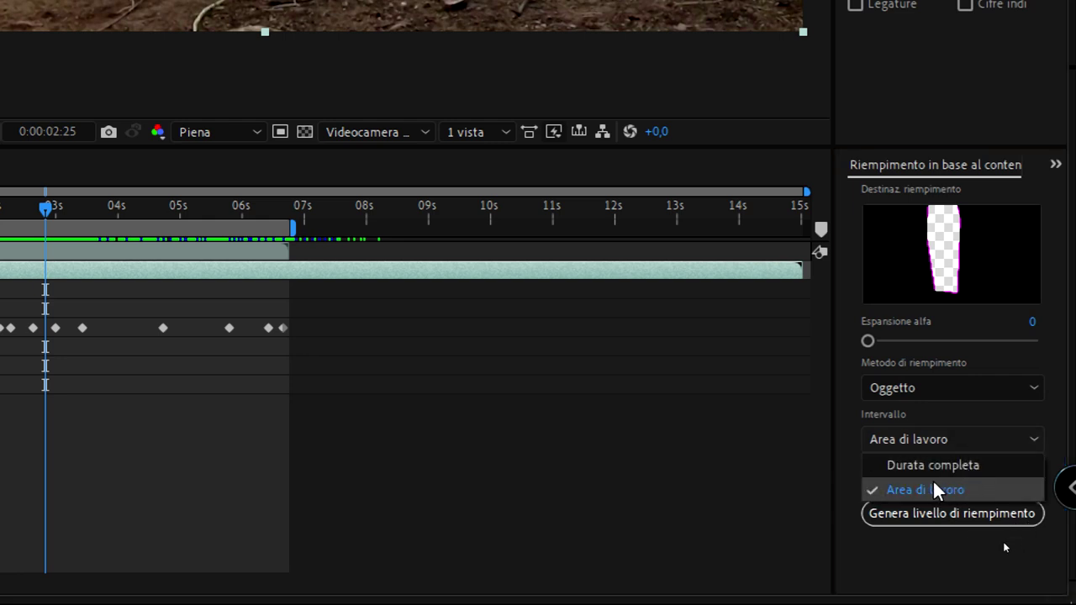
pyautogui.click(942, 493)
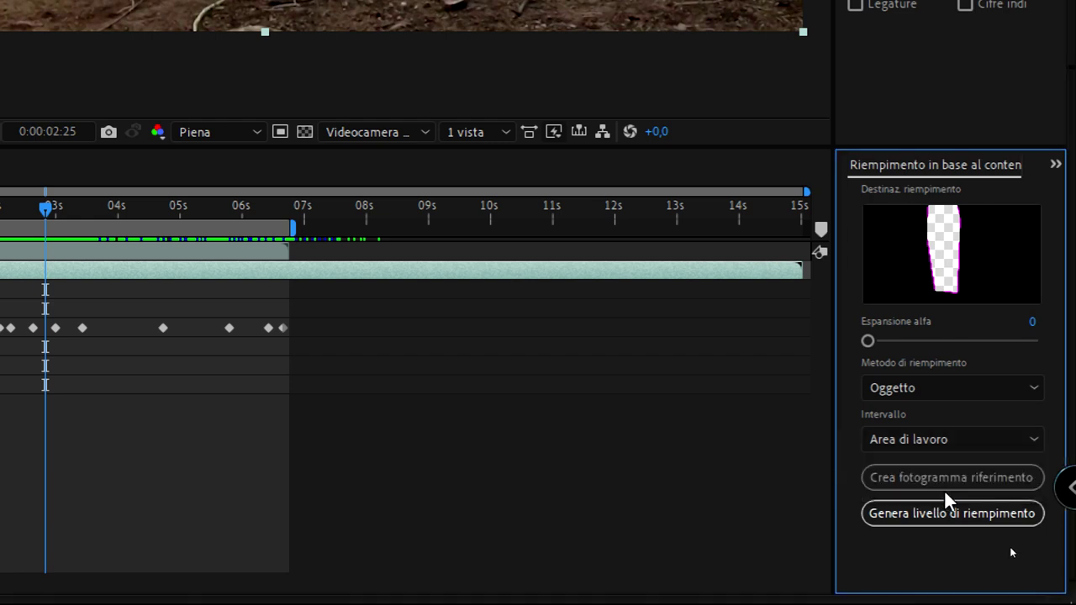
pyautogui.click(946, 432)
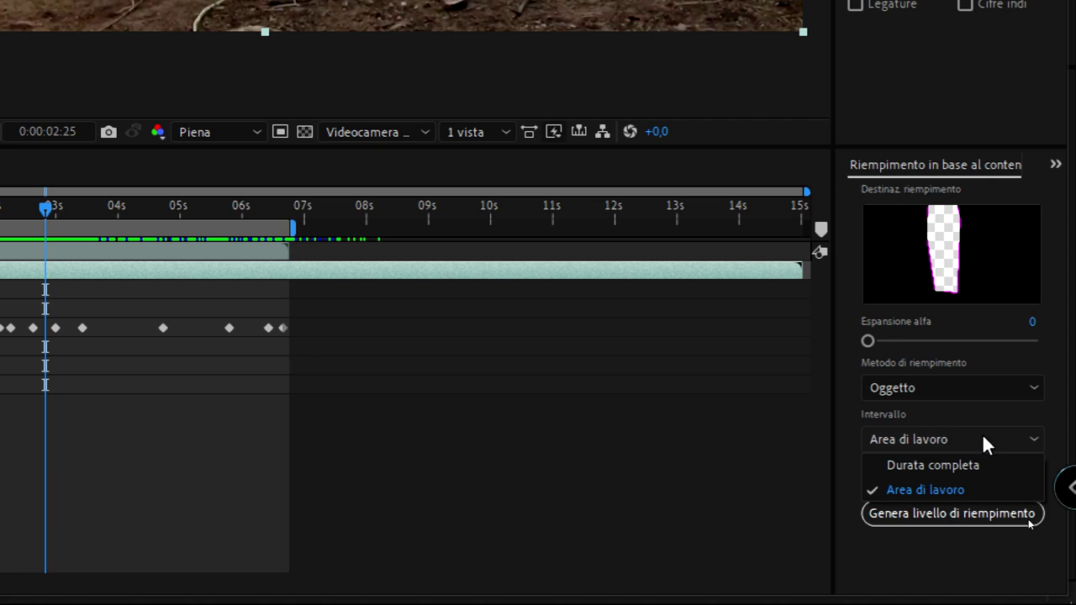
pyautogui.click(940, 497)
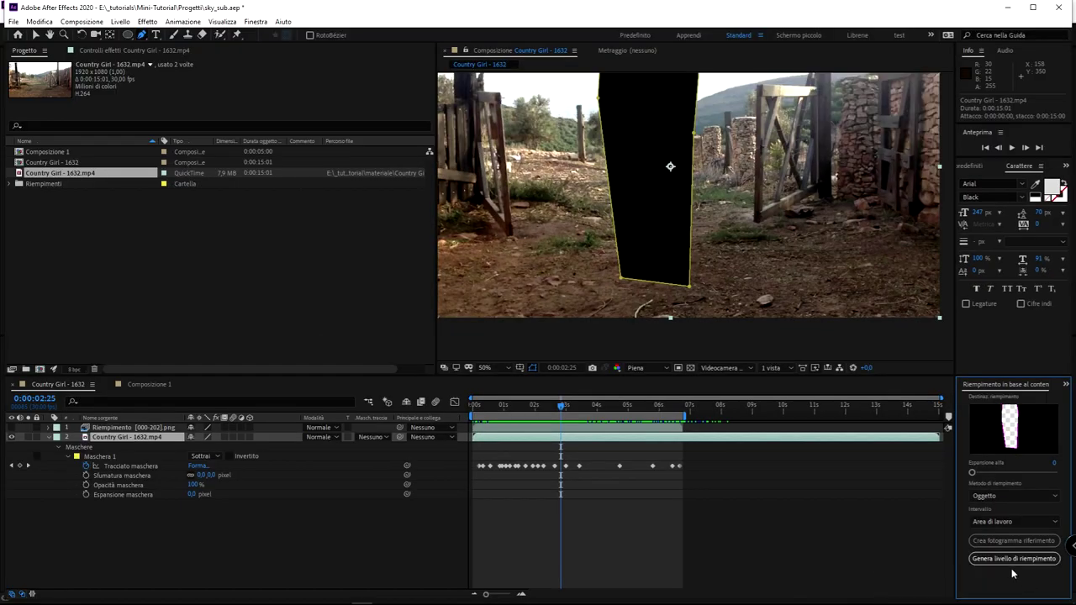
pyautogui.click(1013, 563)
# Step: Show the Riempimento fill layer and scrub to check it patches the hole
pyautogui.click(12, 427)
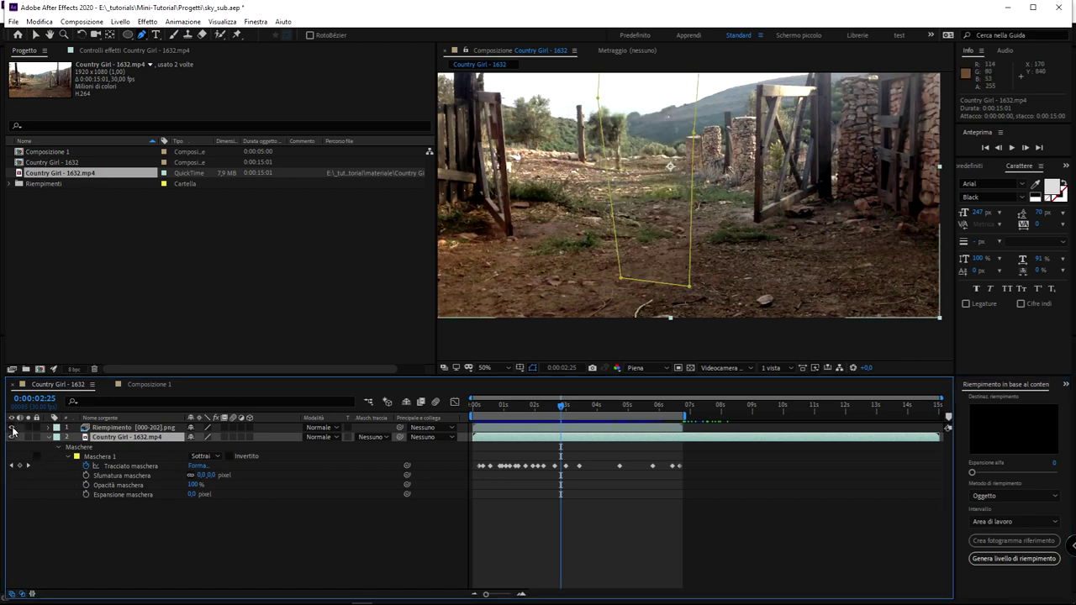
pyautogui.moveTo(533, 404)
pyautogui.mouseDown()
pyautogui.moveTo(633, 404)
pyautogui.moveTo(614, 391)
pyautogui.mouseUp()
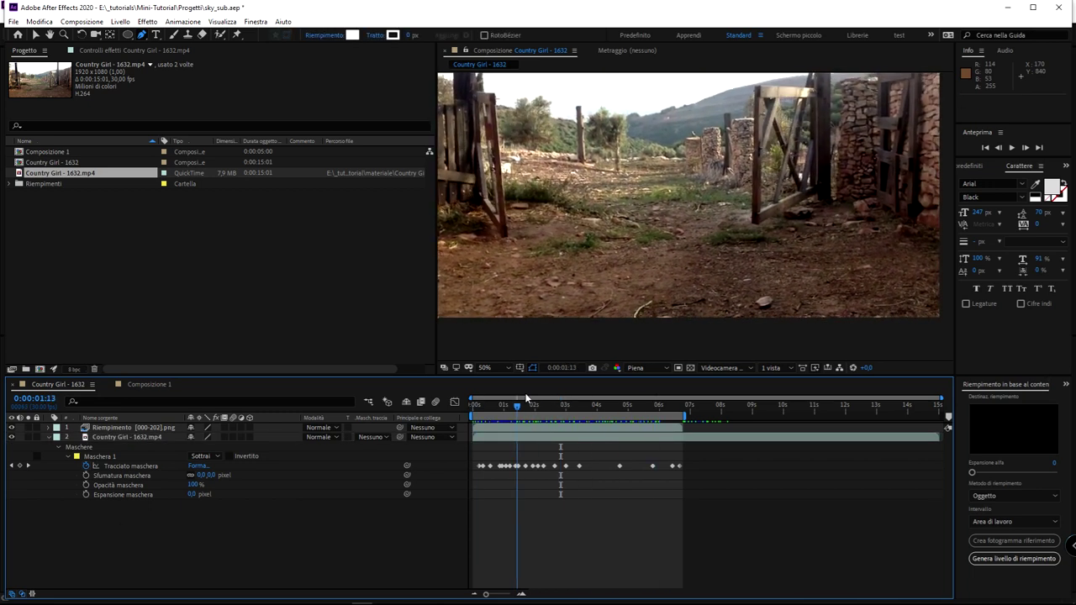
pyautogui.moveTo(655, 393)
pyautogui.mouseDown()
pyautogui.moveTo(577, 398)
pyautogui.moveTo(644, 393)
pyautogui.moveTo(559, 387)
pyautogui.moveTo(648, 390)
pyautogui.moveTo(584, 385)
pyautogui.moveTo(617, 386)
pyautogui.moveTo(508, 396)
pyautogui.mouseUp()
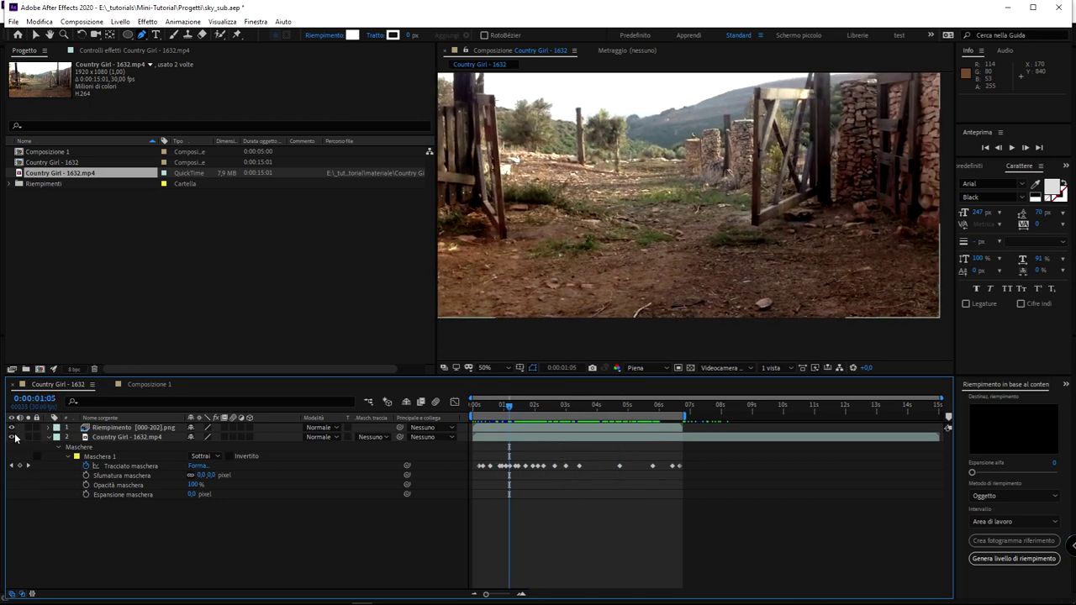
# Step: Hide the original clip and scrub through the Riempimento fill layer on its own
pyautogui.click(13, 437)
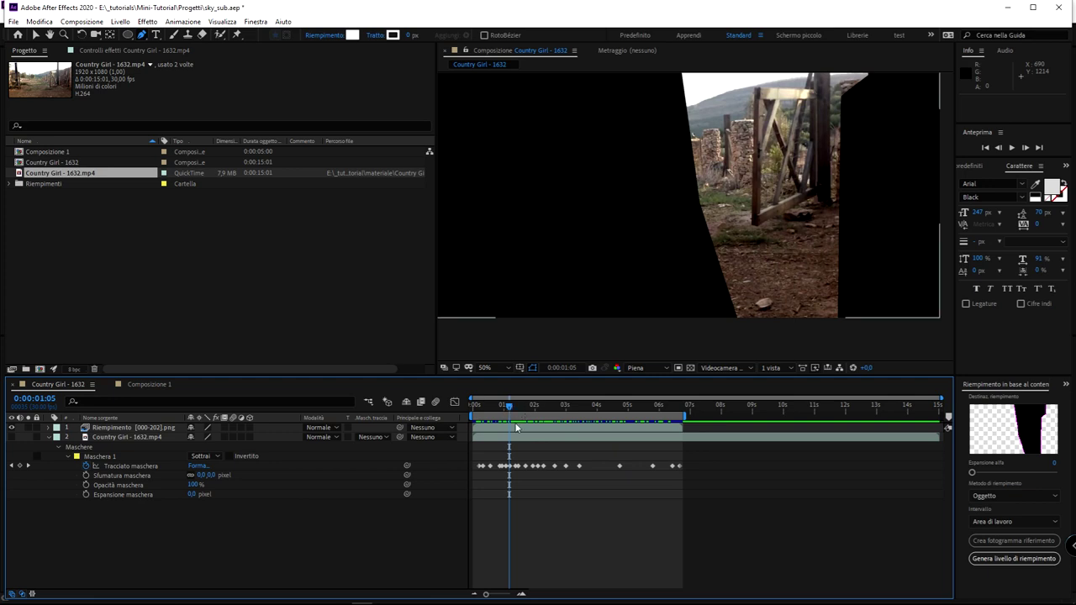
pyautogui.click(521, 426)
pyautogui.moveTo(507, 408); pyautogui.dragTo(581, 403)
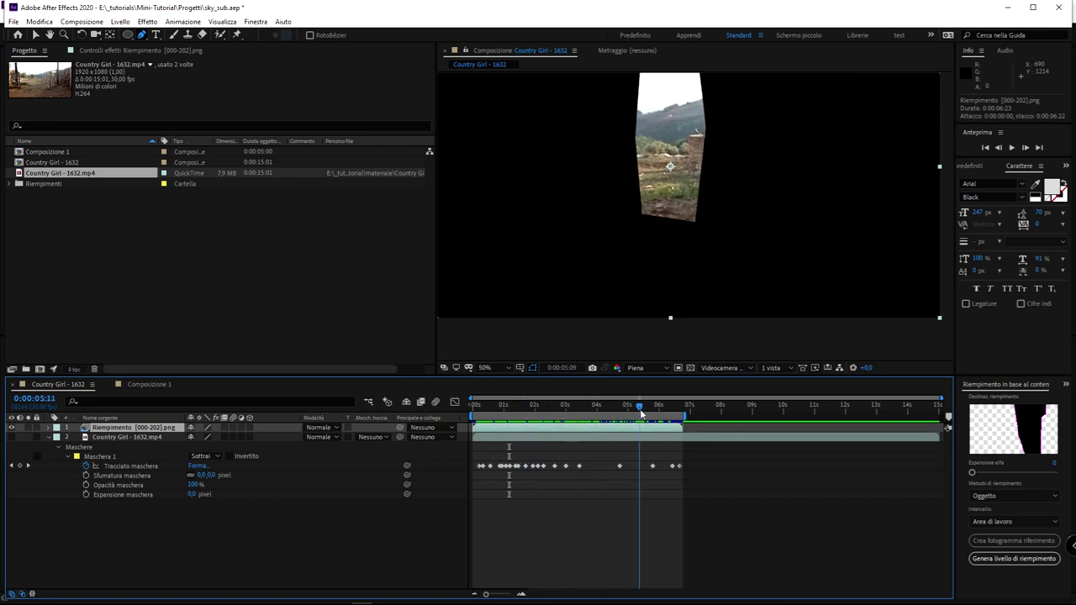
pyautogui.moveTo(582, 404)
pyautogui.mouseDown()
pyautogui.moveTo(563, 415)
pyautogui.moveTo(490, 418)
pyautogui.moveTo(622, 415)
pyautogui.mouseUp()
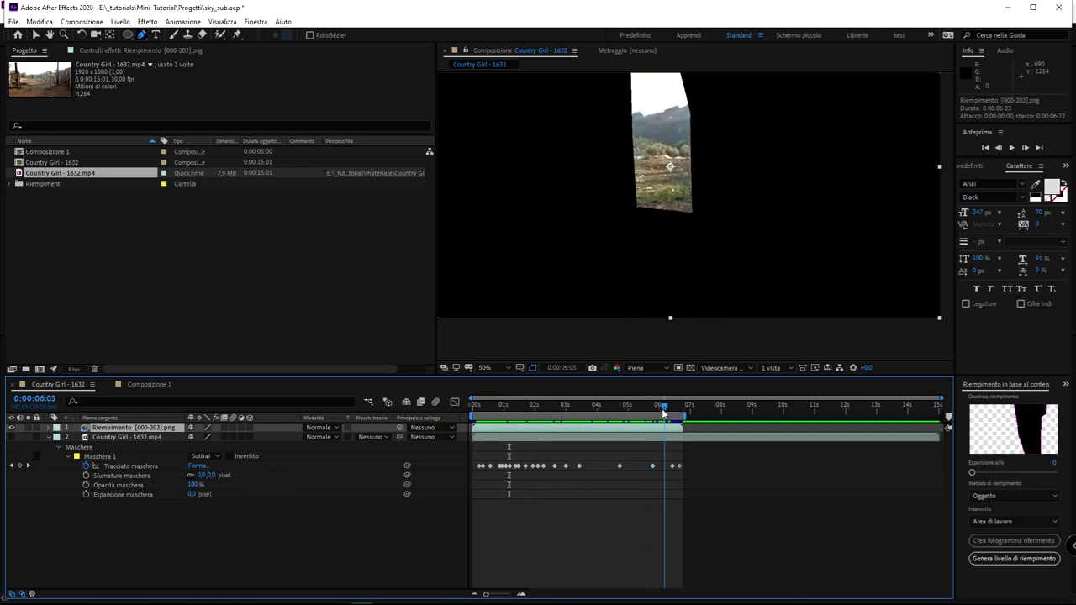
pyautogui.moveTo(594, 407)
pyautogui.mouseDown()
pyautogui.moveTo(546, 415)
pyautogui.moveTo(664, 406)
pyautogui.mouseUp()
pyautogui.moveTo(597, 397)
pyautogui.mouseDown()
pyautogui.moveTo(503, 396)
pyautogui.moveTo(537, 384)
pyautogui.moveTo(592, 383)
pyautogui.moveTo(566, 406)
pyautogui.moveTo(486, 407)
pyautogui.moveTo(620, 408)
pyautogui.moveTo(496, 408)
pyautogui.moveTo(653, 422)
pyautogui.moveTo(484, 423)
pyautogui.mouseUp()
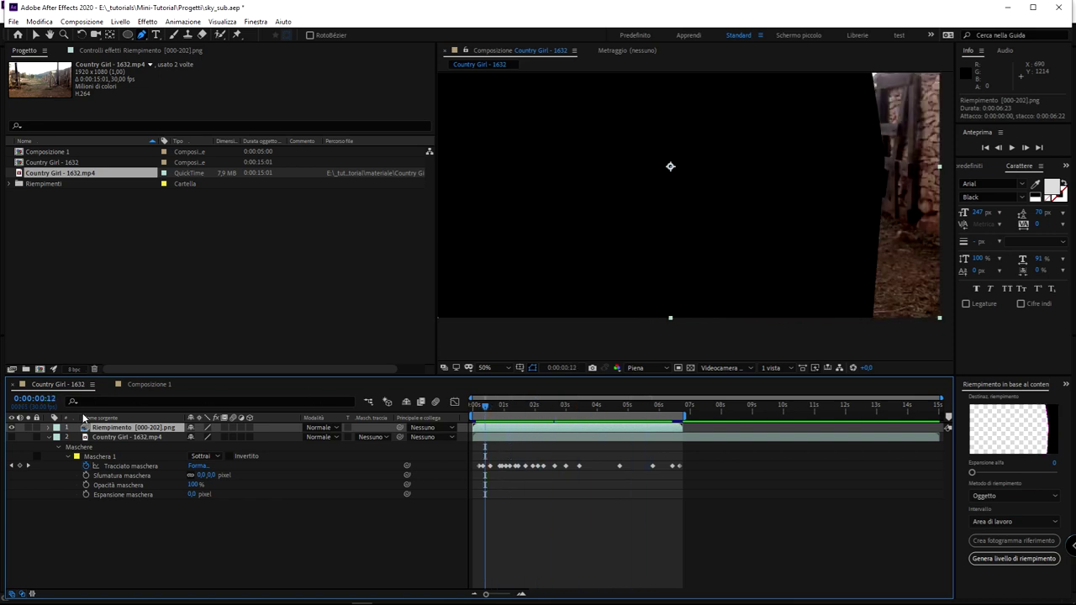
# Step: Show the original clip, preview the girl-free footage from the start, then set Maschera 1 to Nessuno
pyautogui.click(12, 438)
pyautogui.click(593, 437)
pyautogui.moveTo(511, 410); pyautogui.dragTo(457, 409)
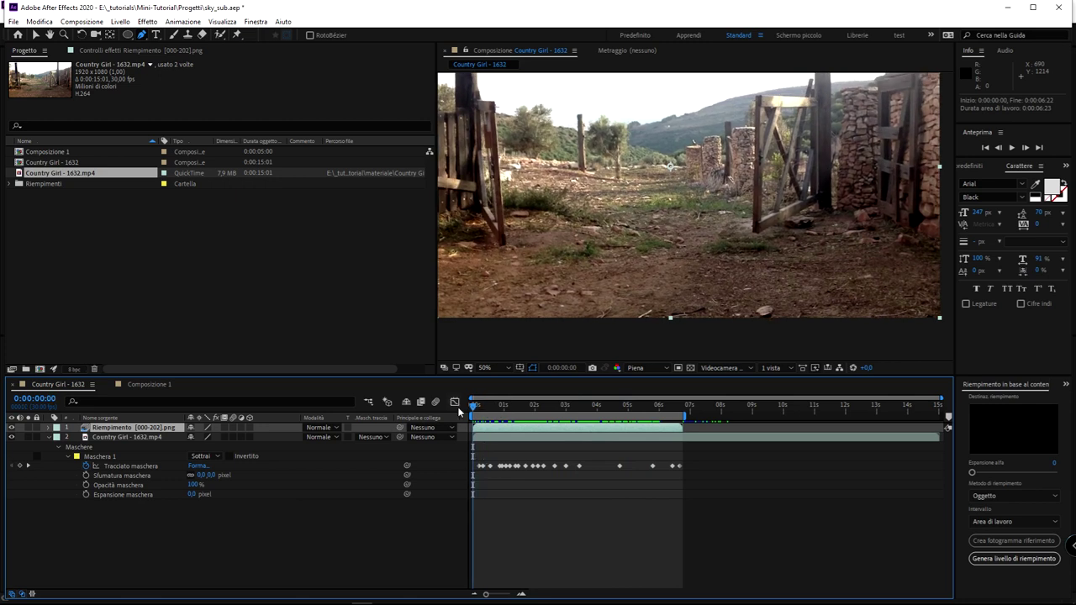
pyautogui.press('space')
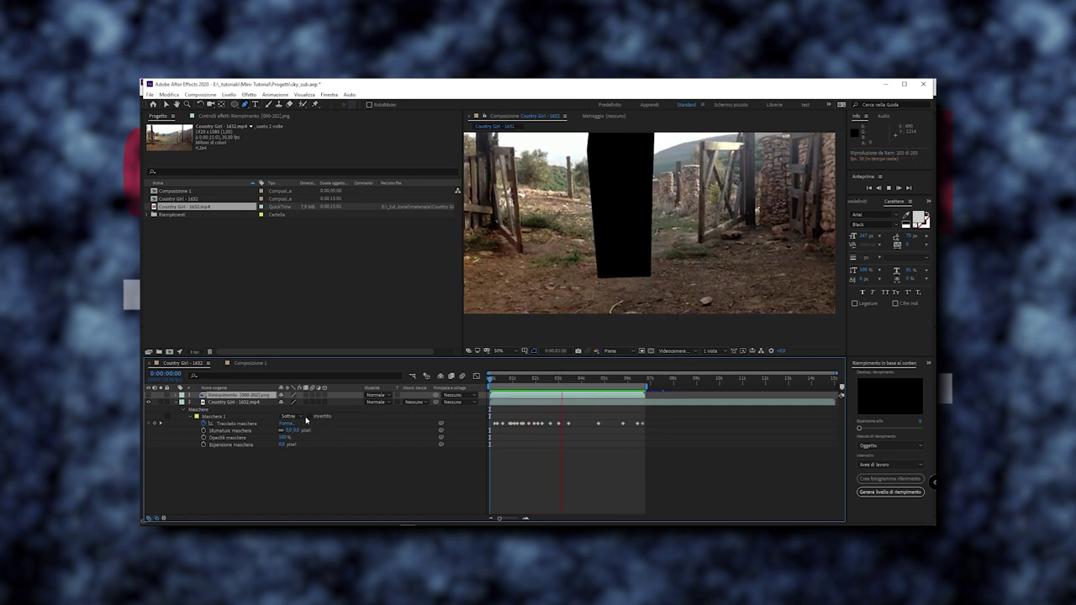
pyautogui.click(304, 418)
pyautogui.click(308, 426)
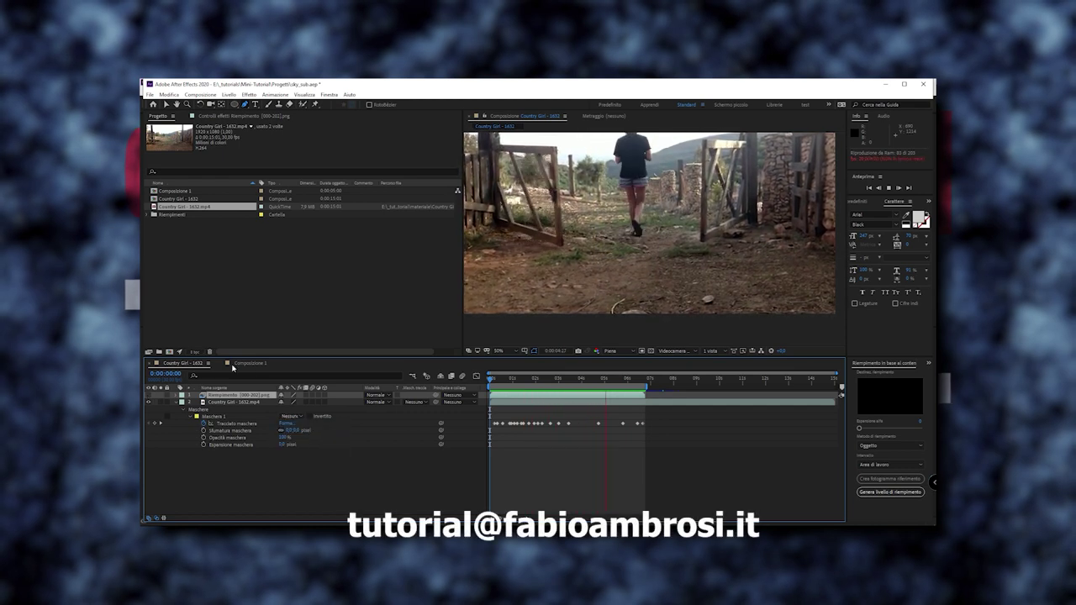